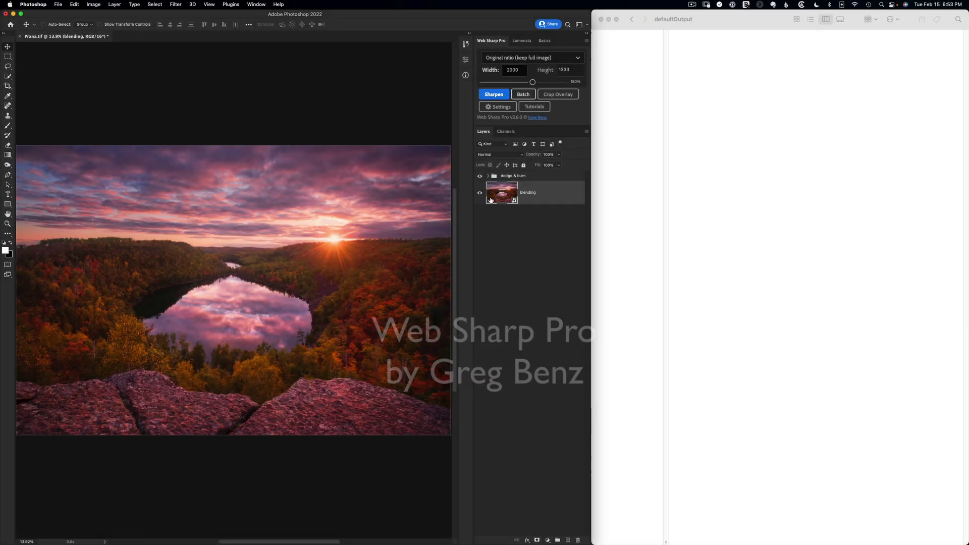
Export the photo with the Facebook (keep full image*) preset and preview Prana_Facebook_1200x800_U_180.jpg in Finder
click(538, 60)
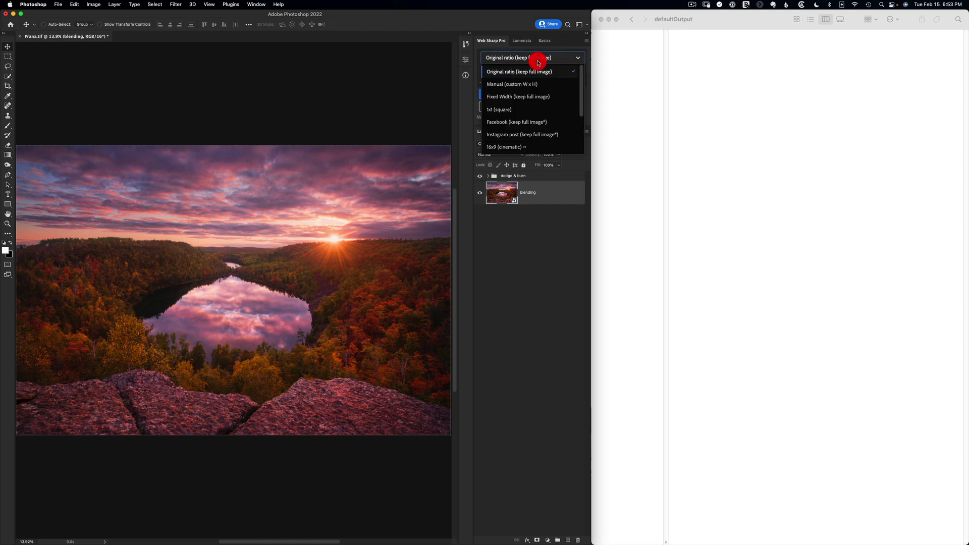
click(506, 123)
click(494, 95)
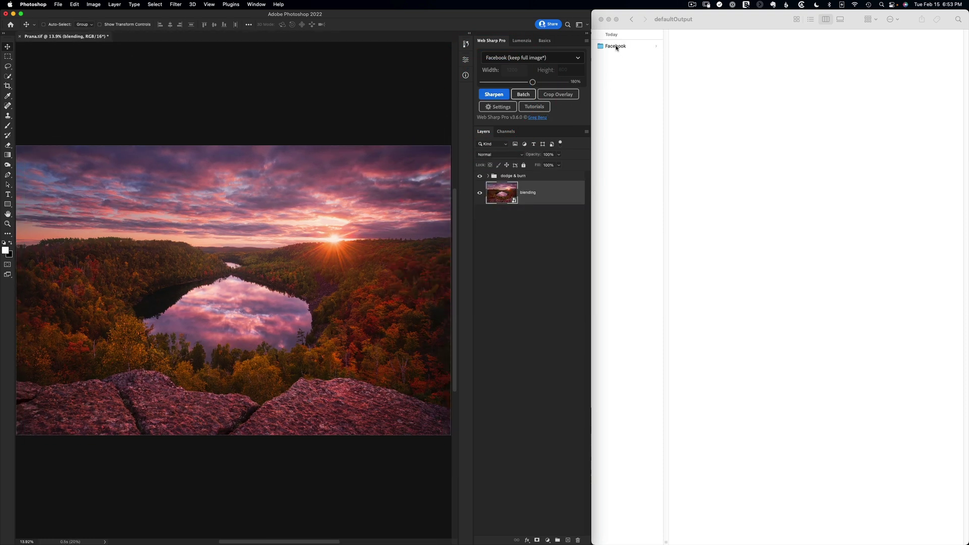
click(616, 46)
click(704, 46)
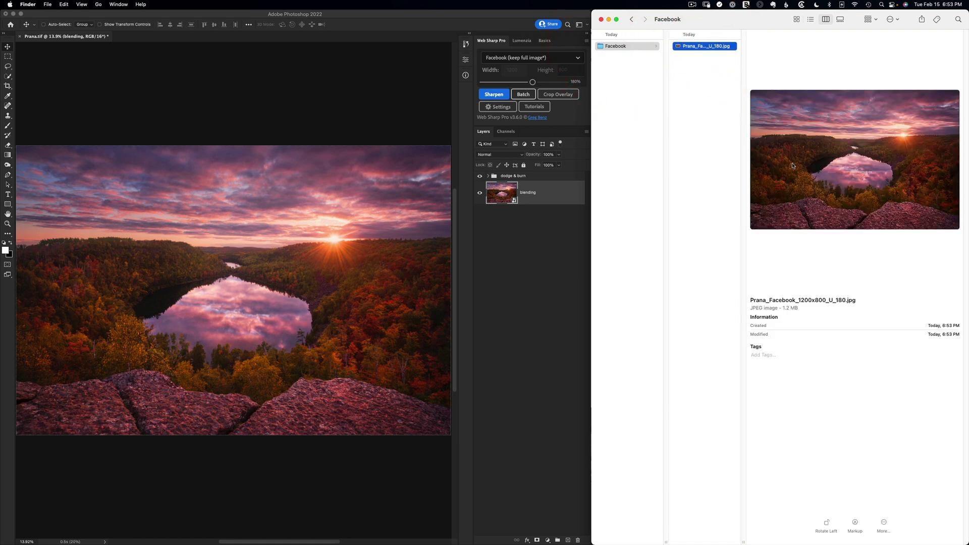
Turn on the watermark and the Quick Export border in the Web Sharp Pro settings
click(509, 108)
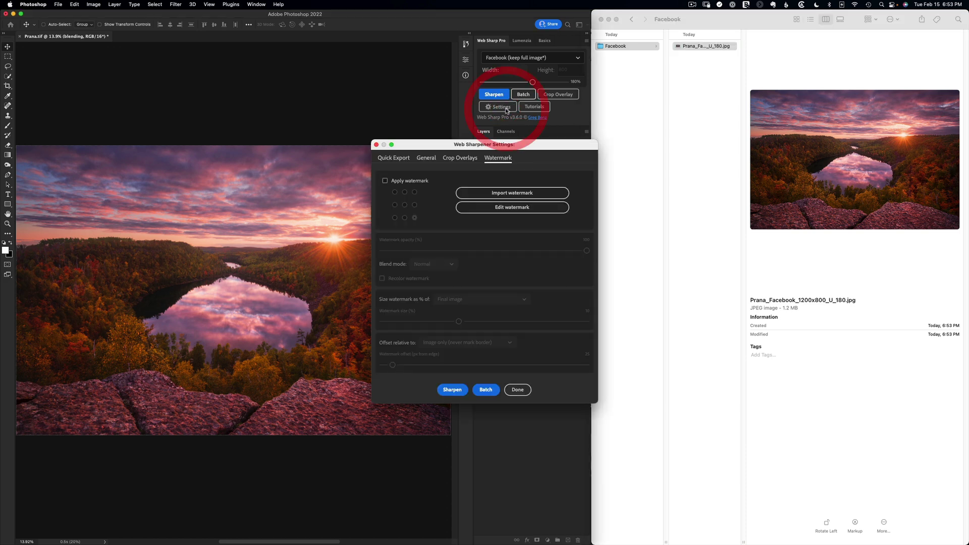
click(418, 184)
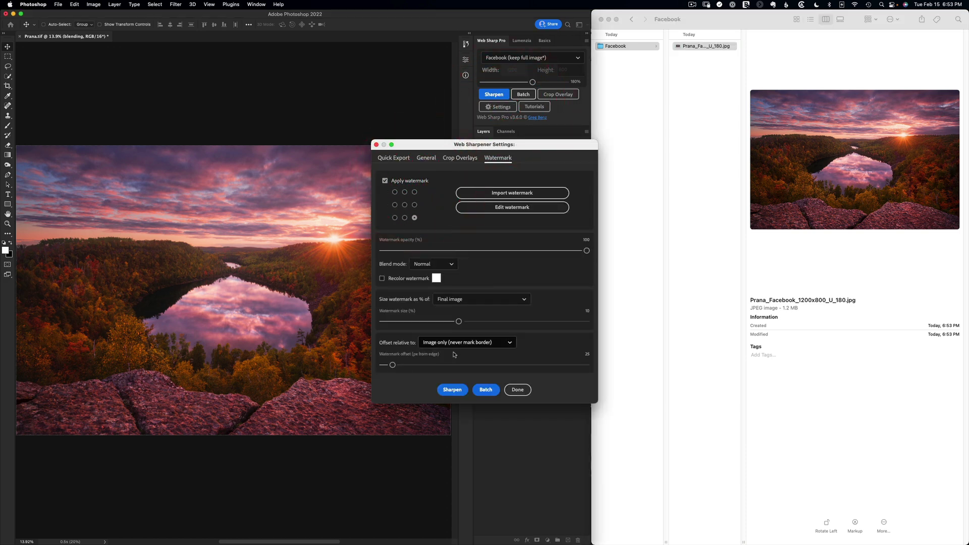
click(400, 153)
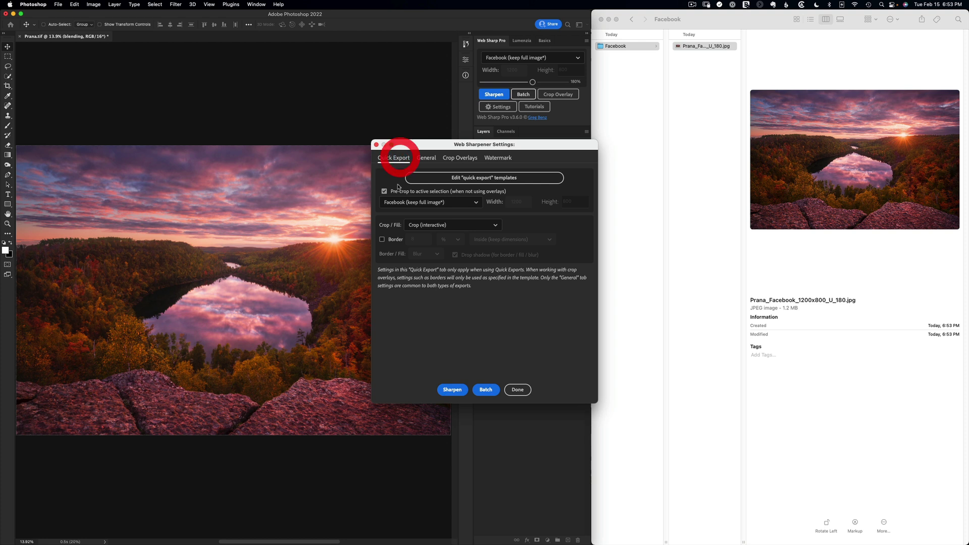
click(384, 240)
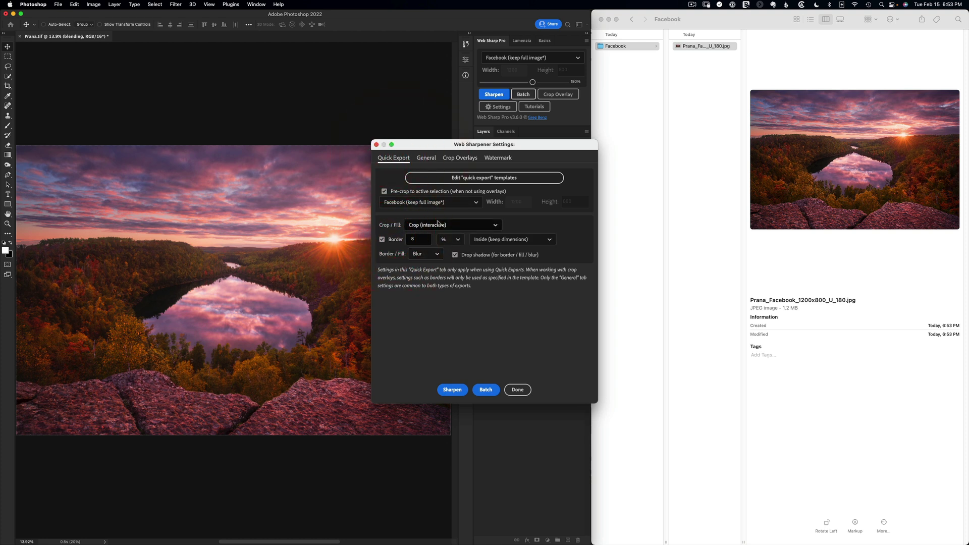
Choose the 16x9 (cinematic) preset at width 1600 and start sharpening
click(429, 203)
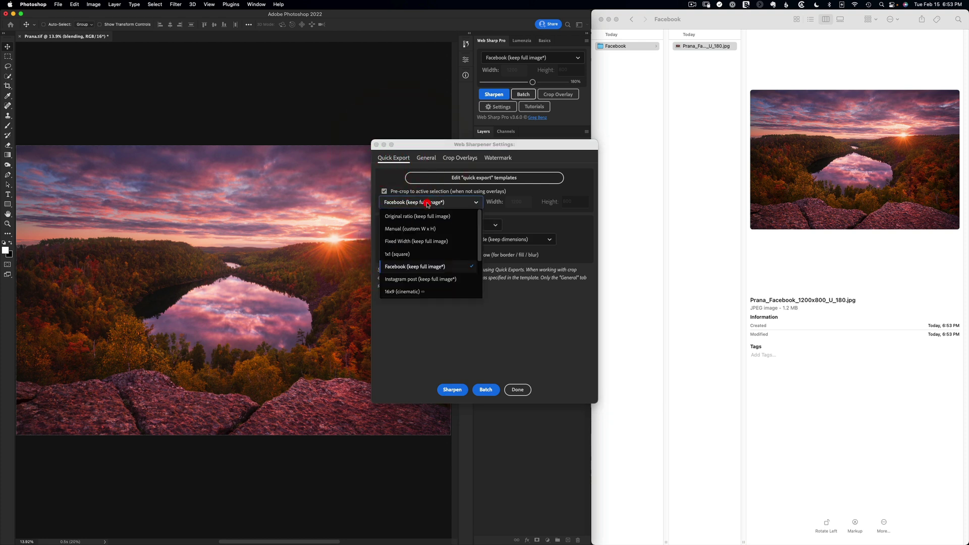
click(397, 293)
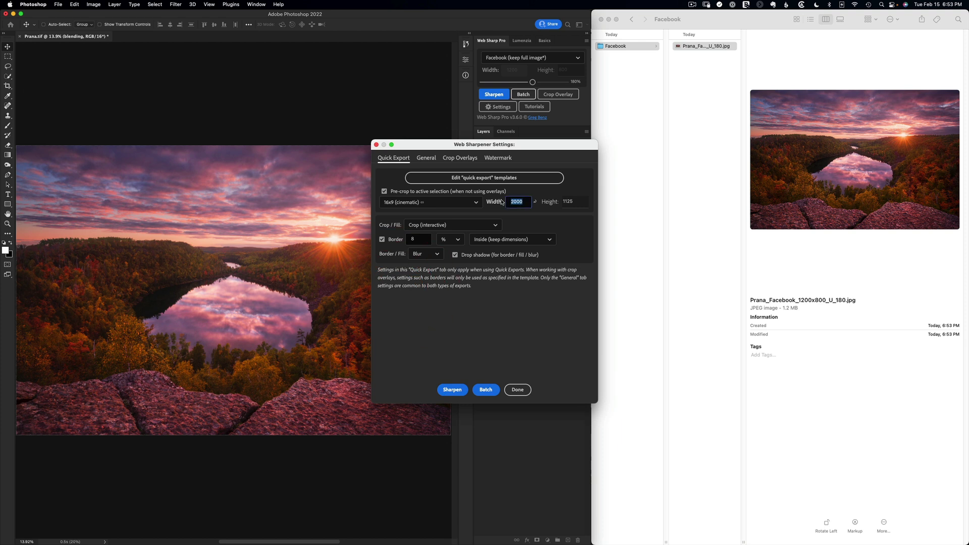
text(16)
key(Tab)
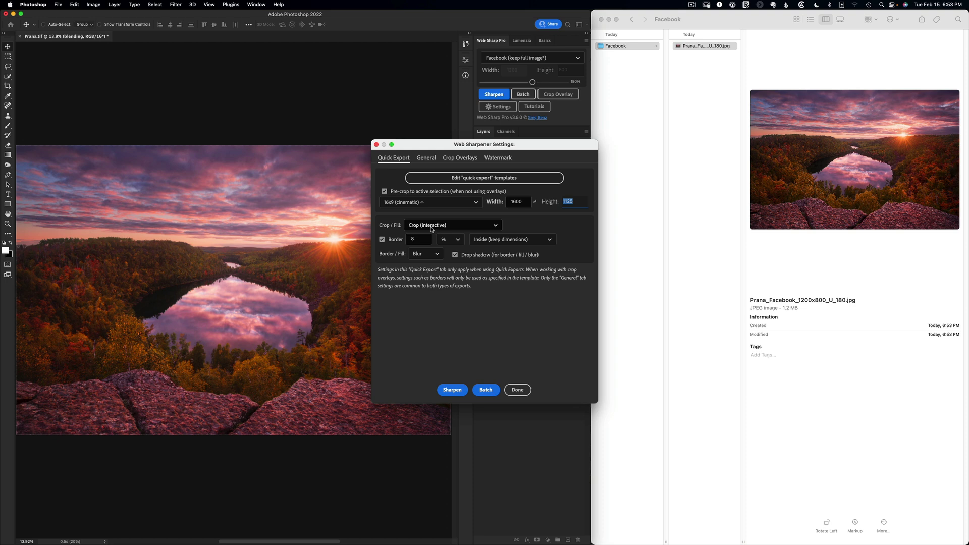
click(452, 390)
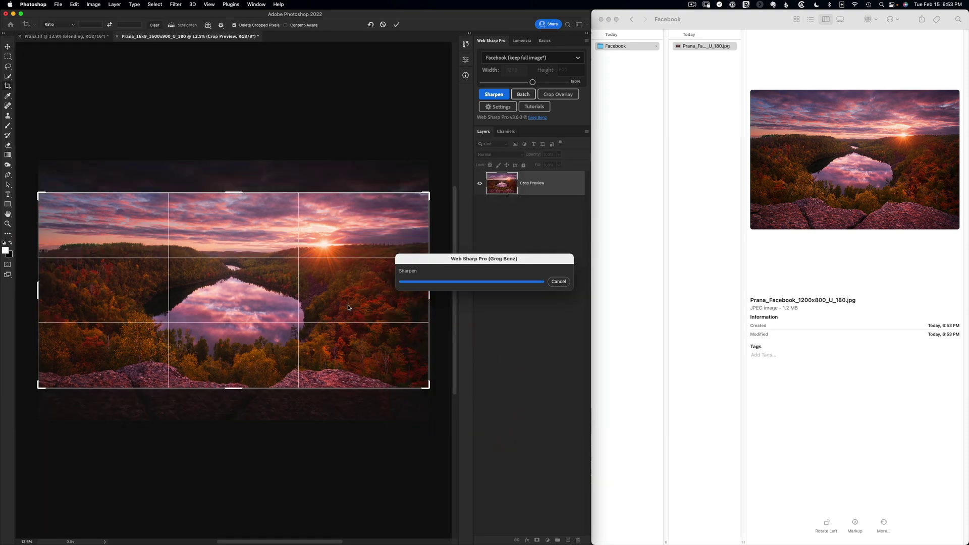
Reposition and commit the 16x9 crop, then preview Prana_16x9_1600x900_U_180.jpg in the 16x9 folder
click(348, 293)
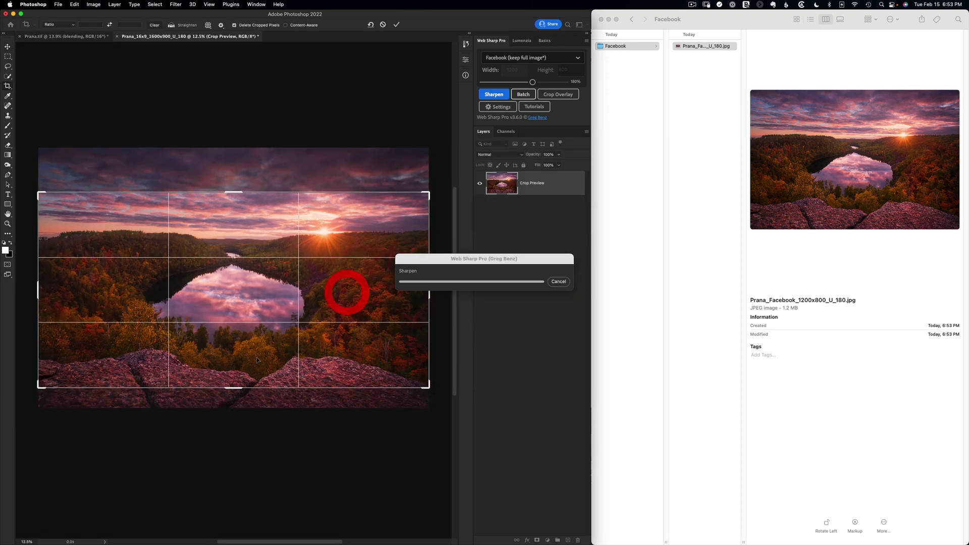
click(397, 25)
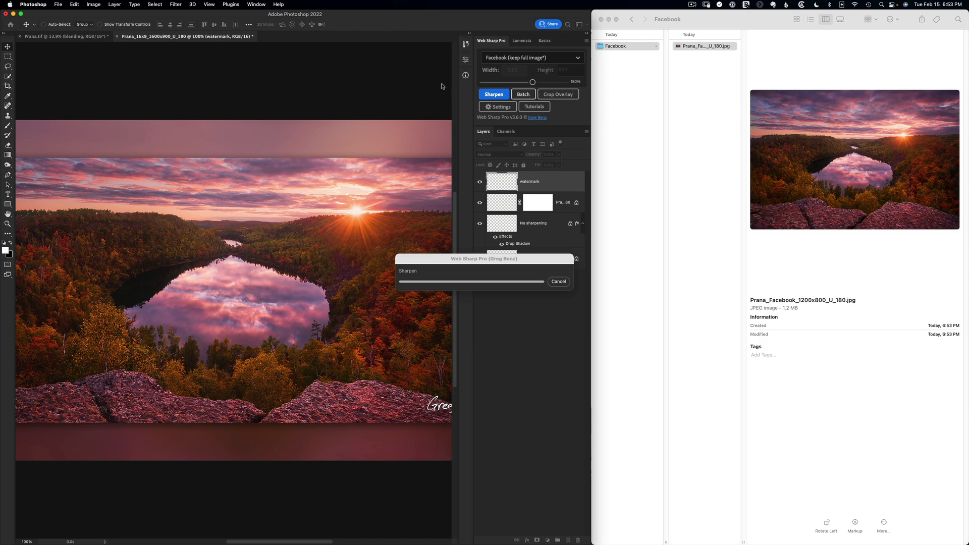
click(612, 47)
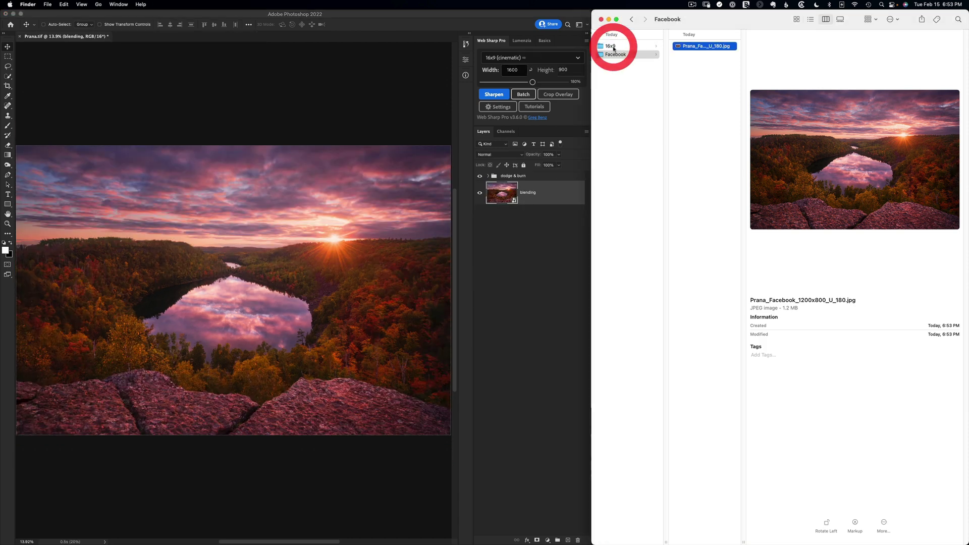
click(687, 46)
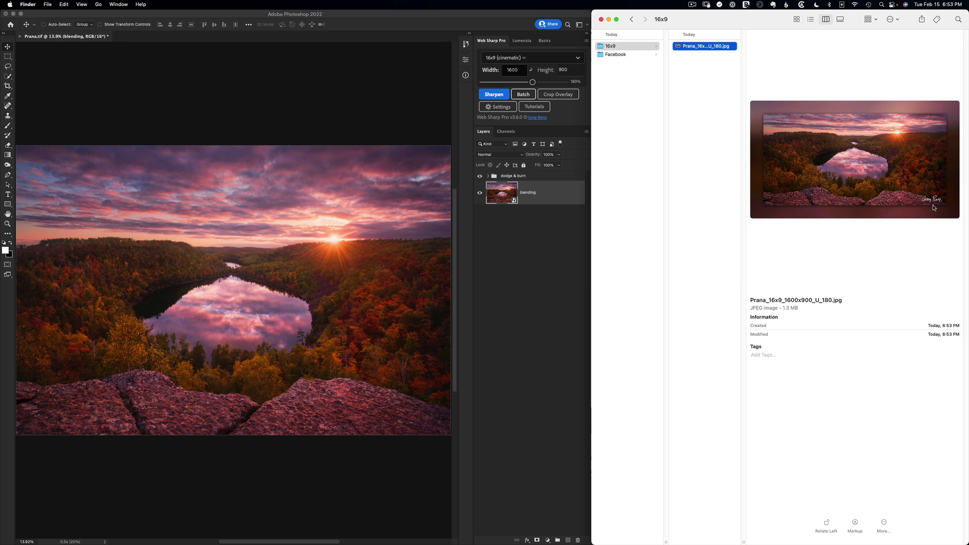
Add the Instagram crop overlays and nudge the landscape framing slightly lower
click(560, 96)
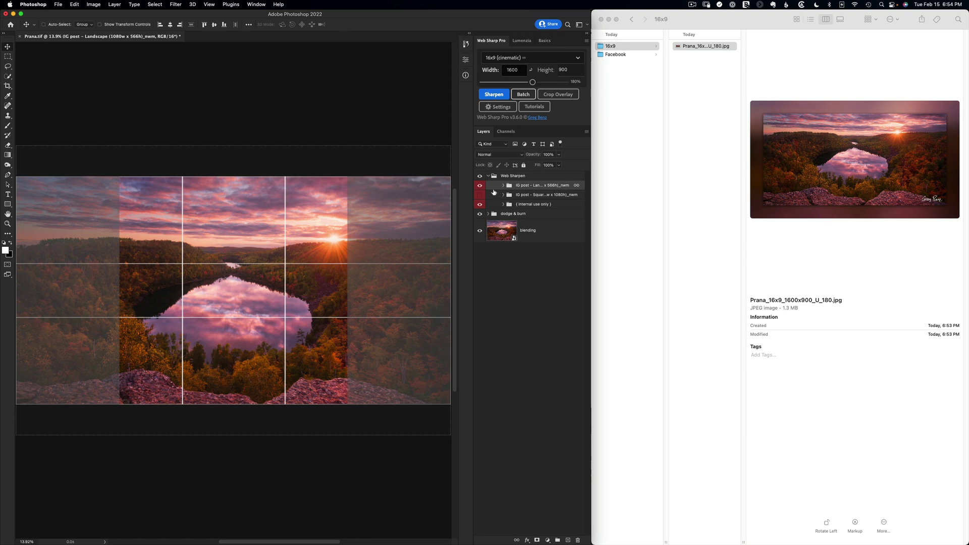
click(480, 187)
click(480, 187)
click(479, 186)
click(480, 187)
drag(320, 289, 320, 298)
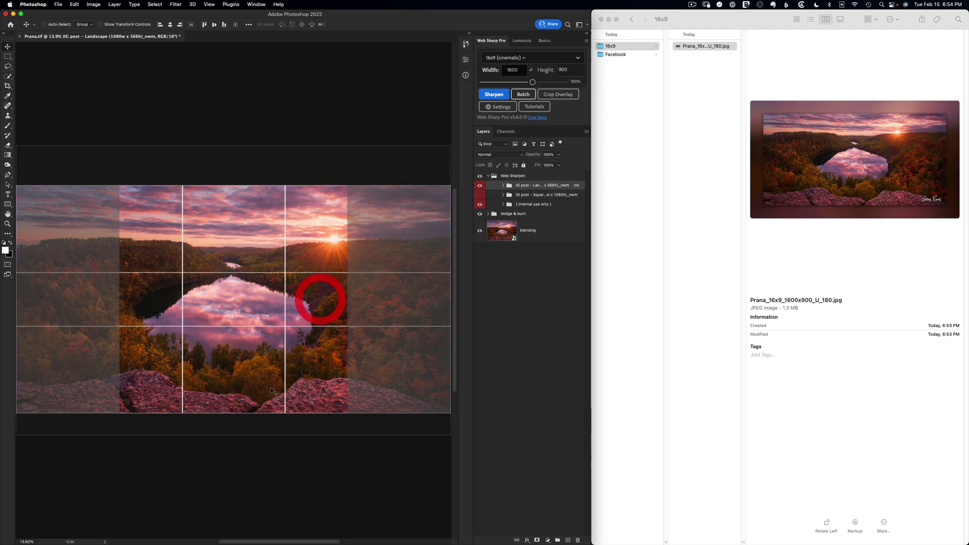
Compare the square and landscape overlays, ending with both shown together
click(479, 187)
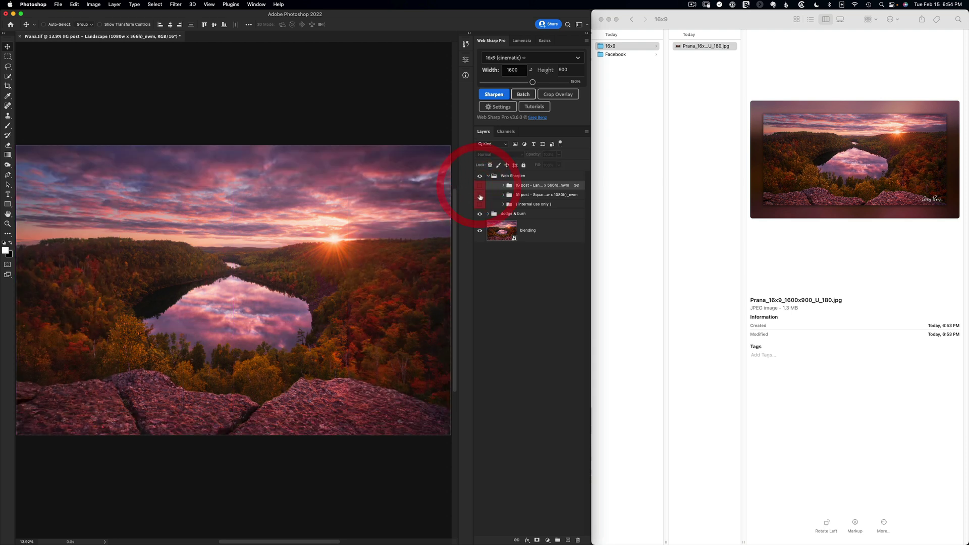
click(479, 195)
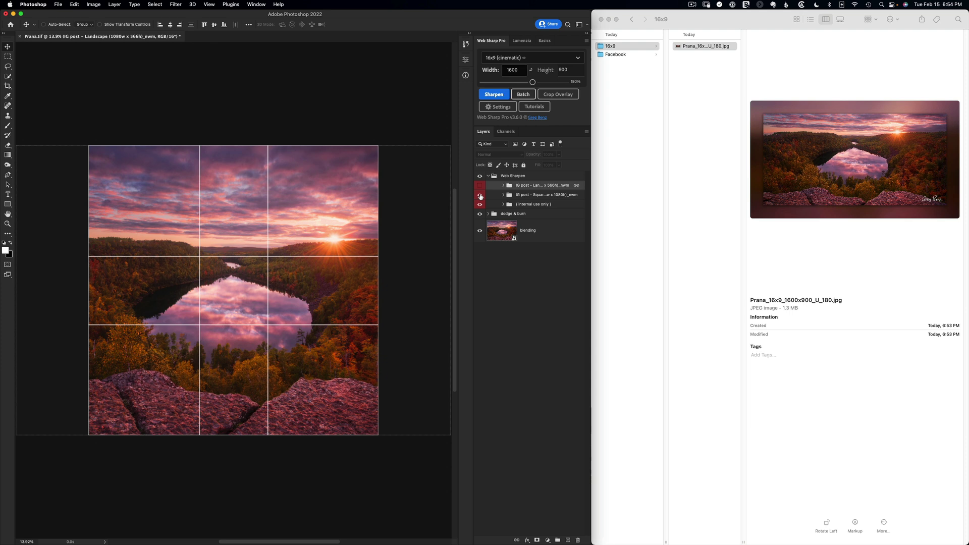
click(479, 177)
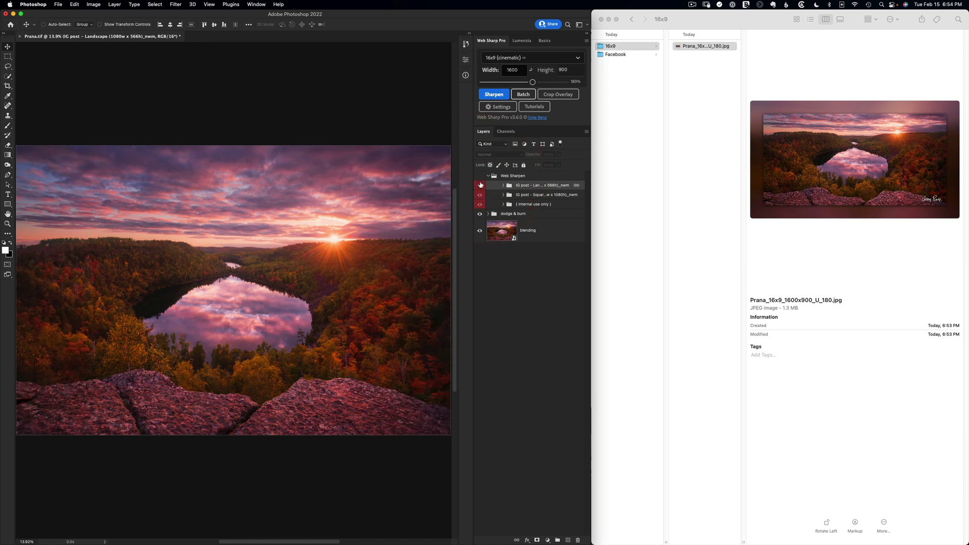
click(479, 176)
click(480, 195)
click(480, 186)
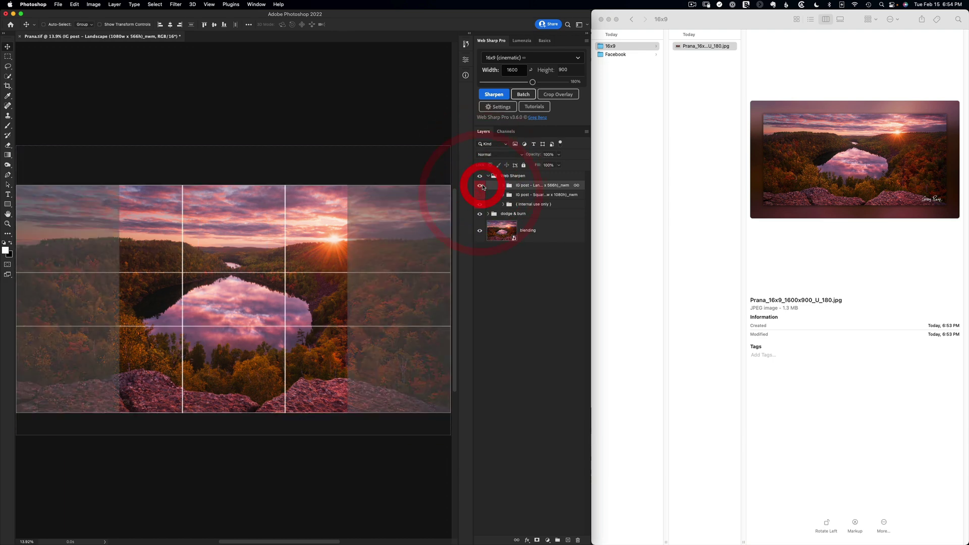
click(480, 196)
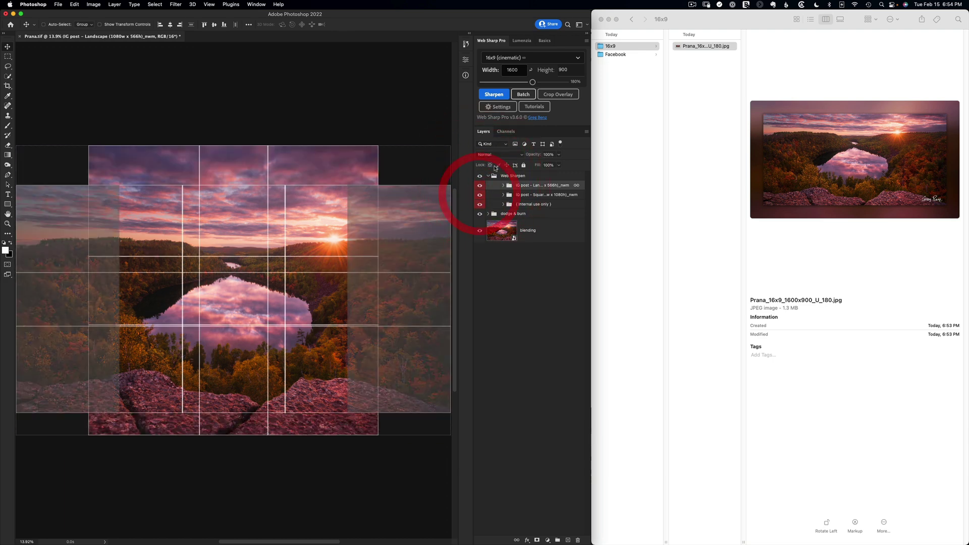
Export both Instagram crops and check the IG post - Landscape JPEG in Finder
click(494, 94)
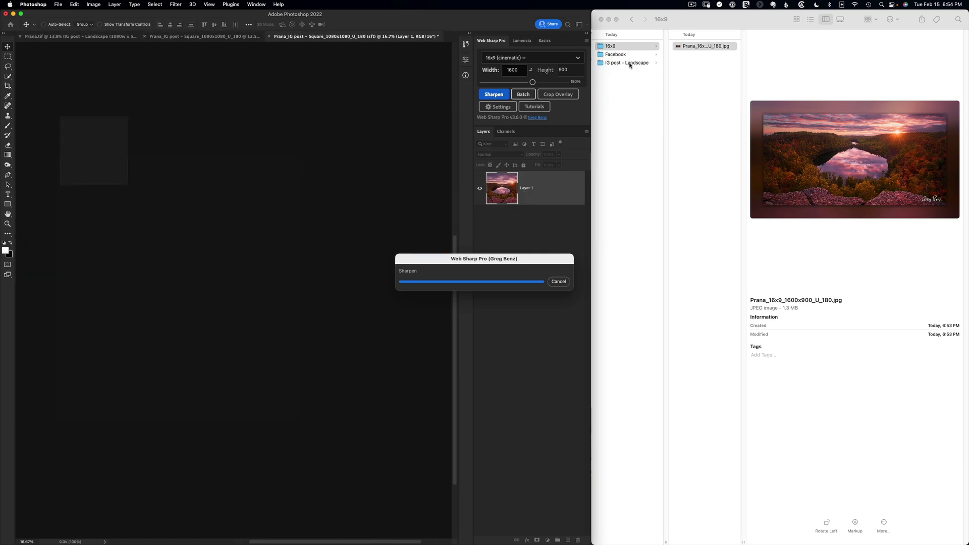
click(627, 63)
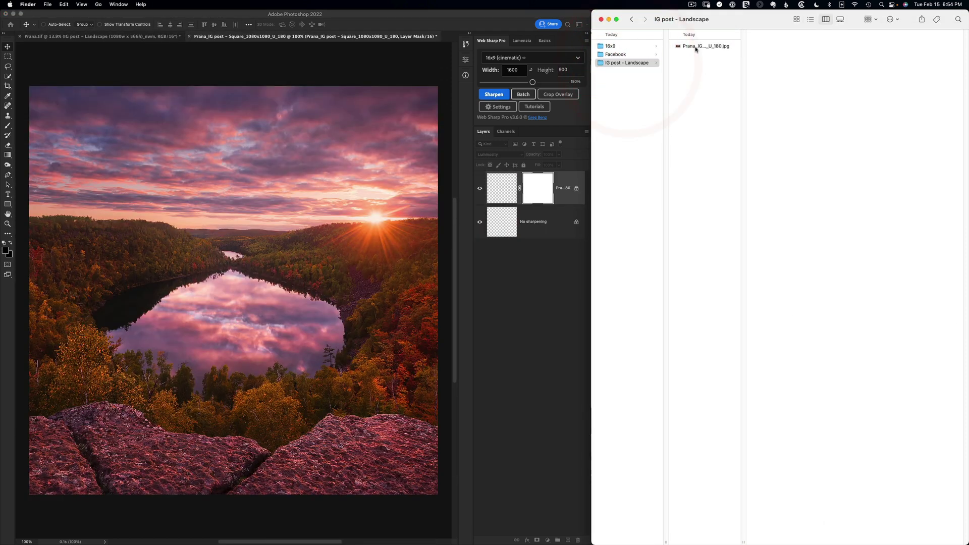
click(695, 48)
click(696, 49)
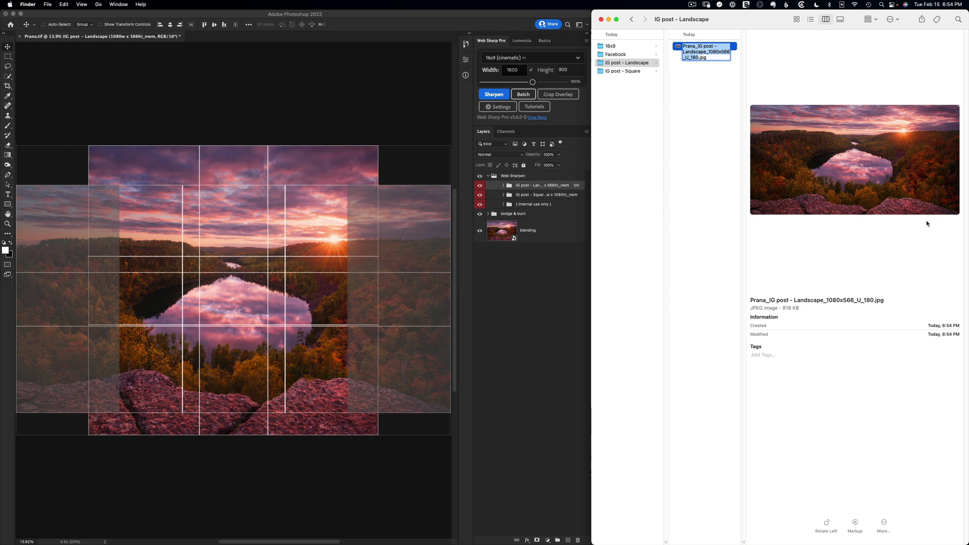
Preview the IG post - Square export, then collapse and hide the Web Sharpen group
click(642, 71)
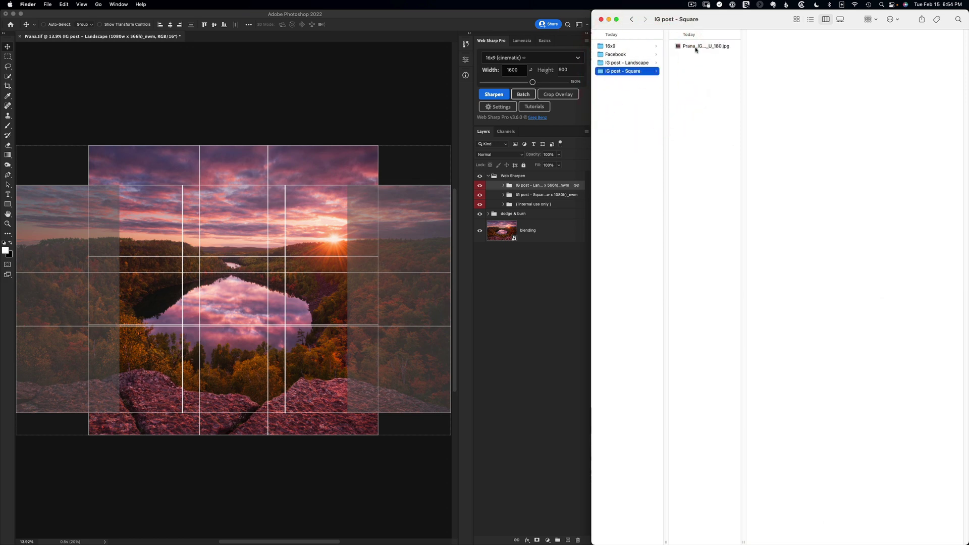
click(696, 47)
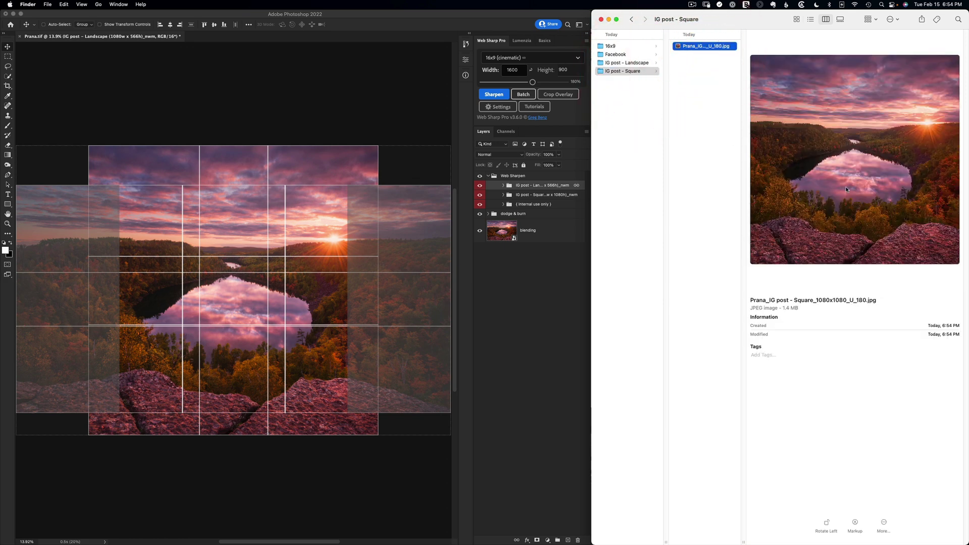
click(487, 176)
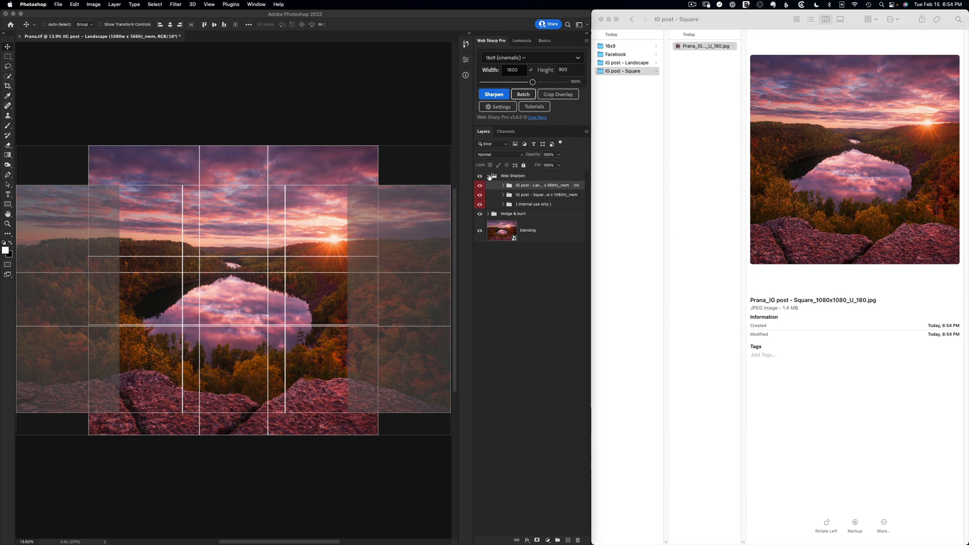
click(480, 176)
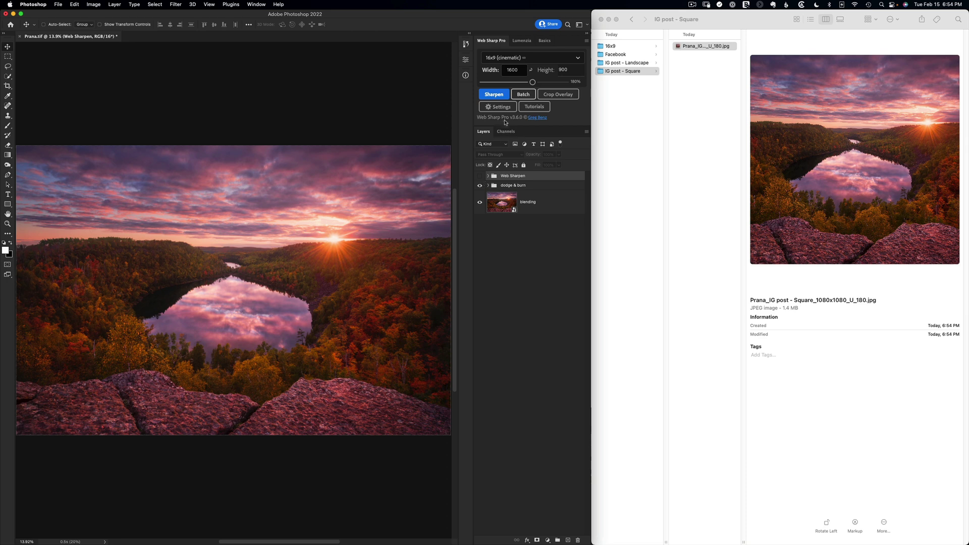
Move all four export folders in defaultOutput to the Trash, then toggle the Web Sharpen overlay on and off
click(618, 72)
shift+click(614, 46)
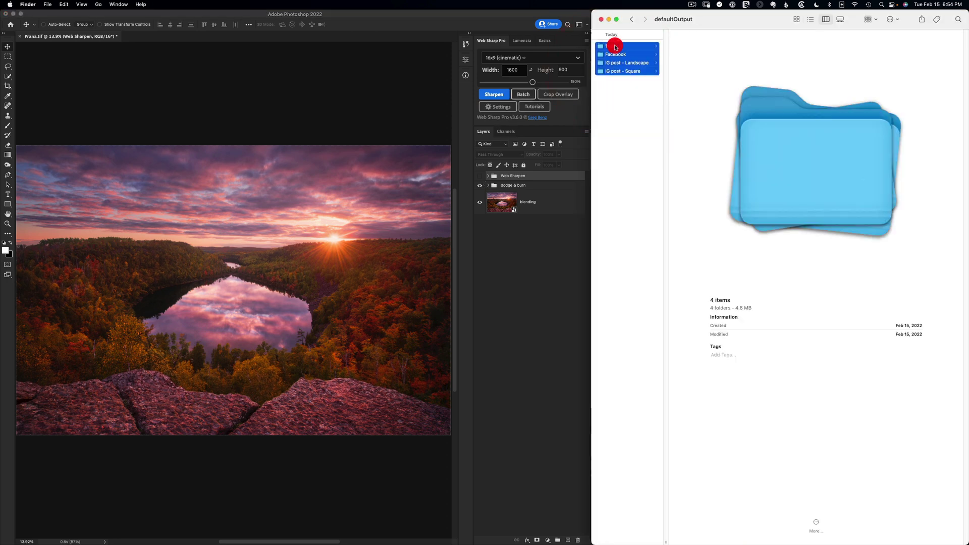
right_click(626, 46)
click(632, 69)
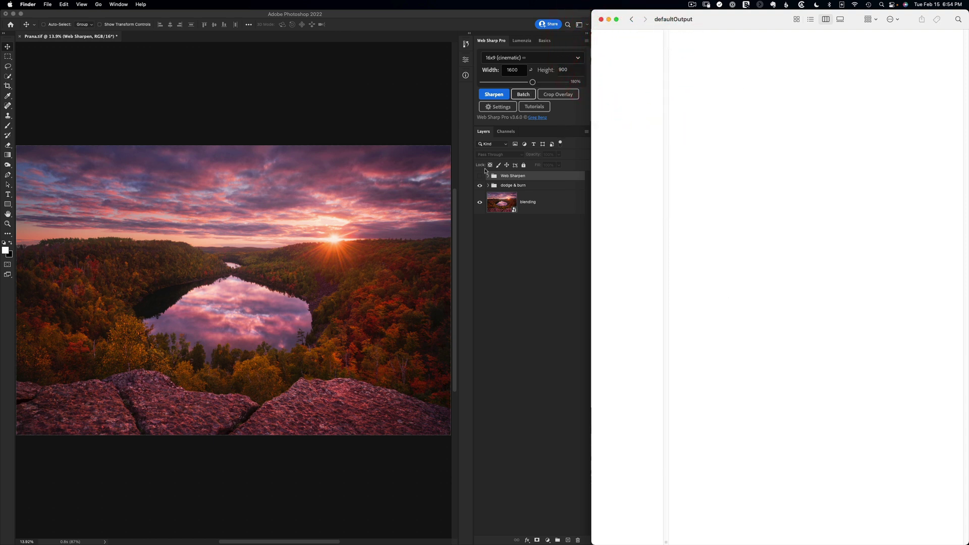
click(480, 176)
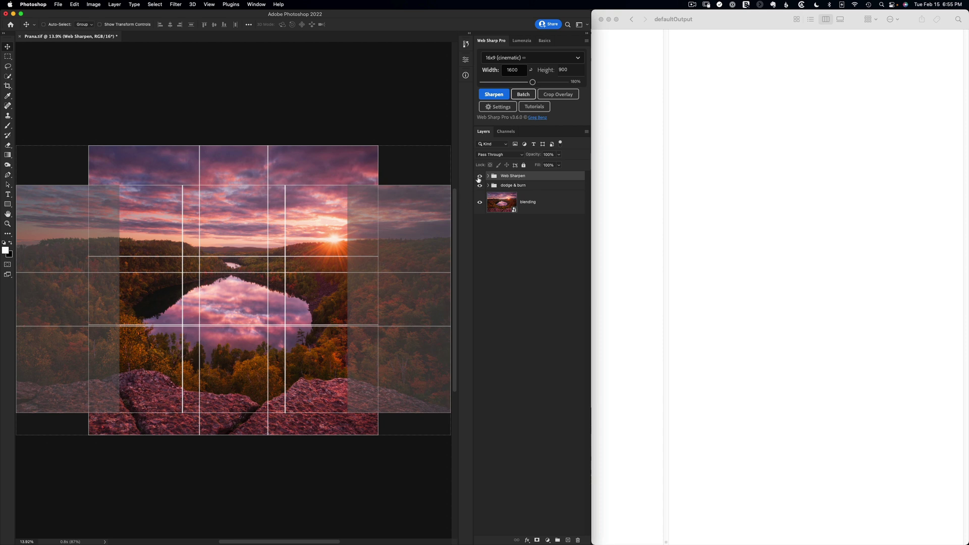
click(480, 176)
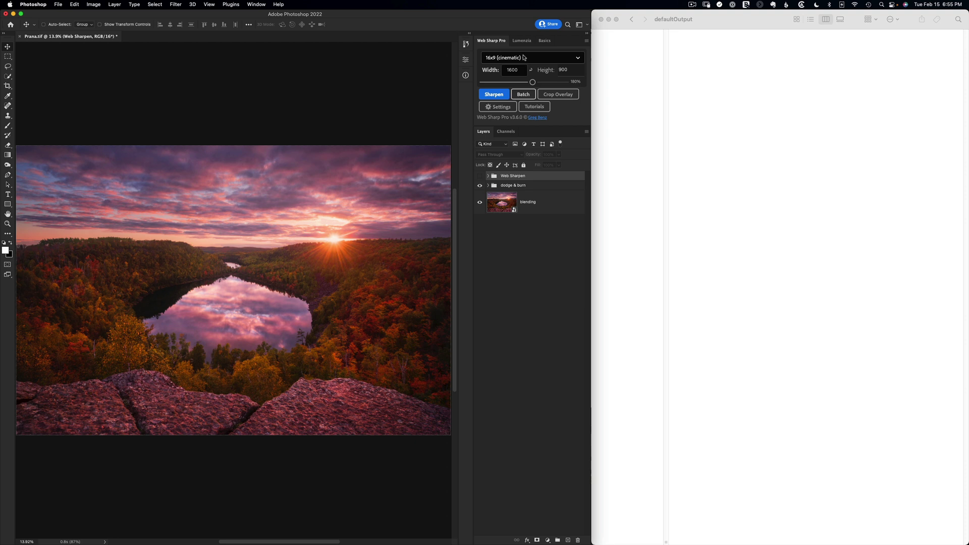
Batch-sharpen all six demo TIFFs, Aria.tif onward, with the Facebook (keep full image*) preset
click(525, 58)
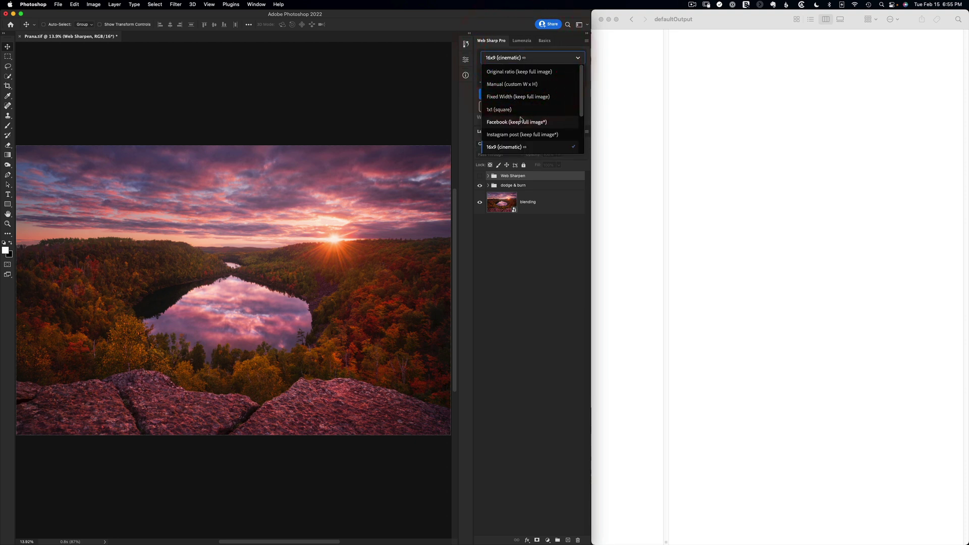
click(520, 123)
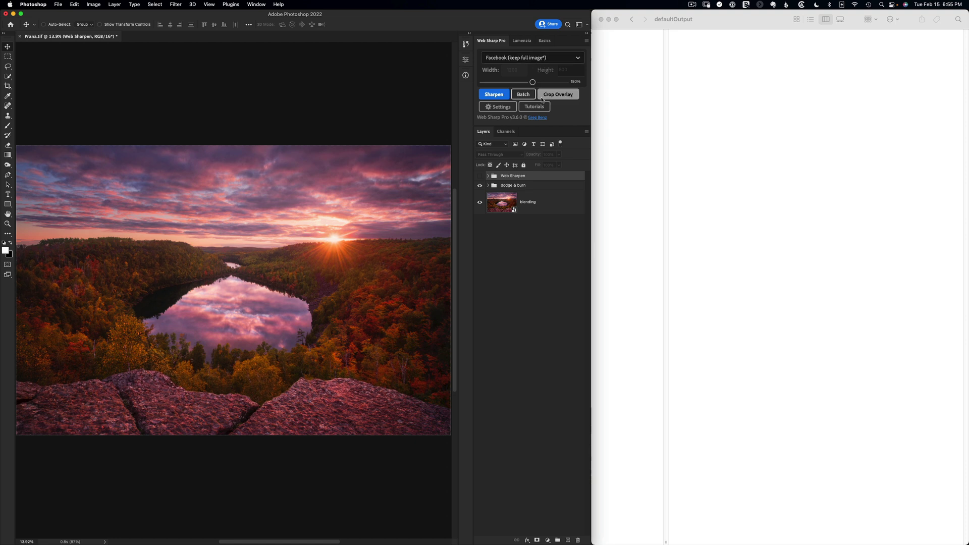
click(524, 94)
click(385, 105)
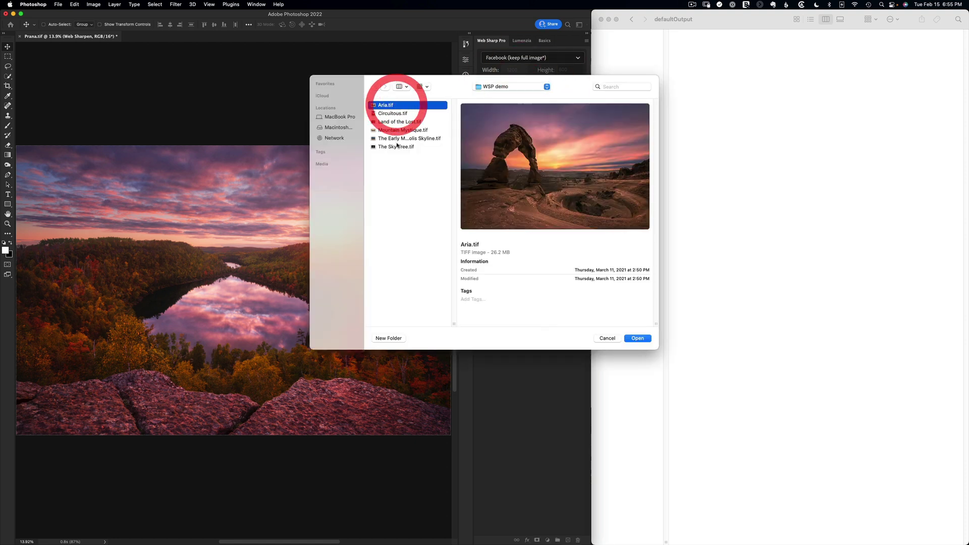
shift+click(395, 146)
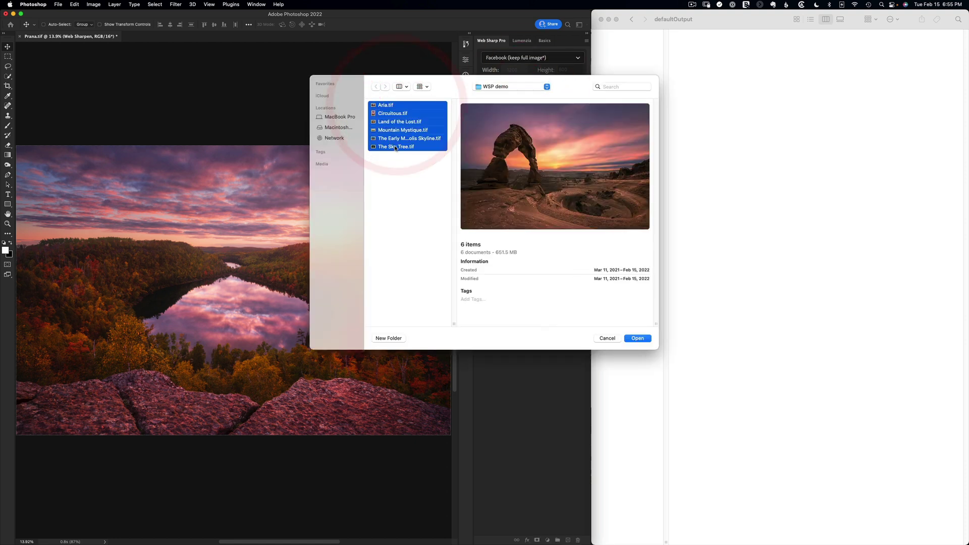
click(634, 338)
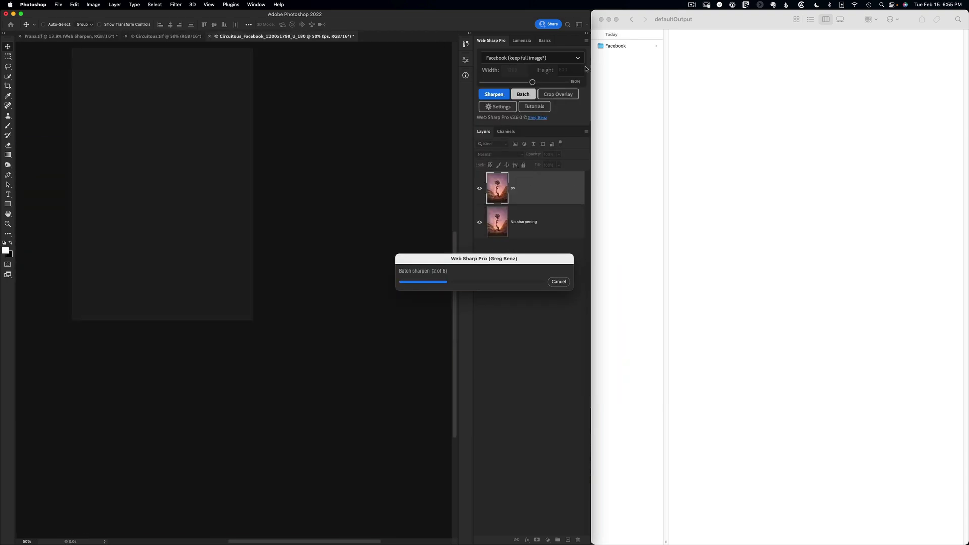
Preview the Aria and Circuitous JPEGs in the Facebook output folder
click(615, 46)
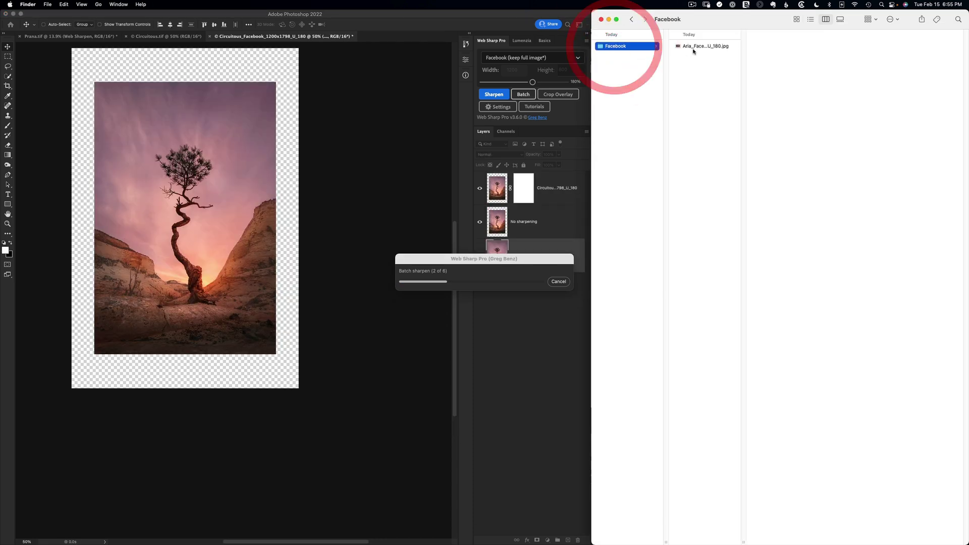
click(695, 46)
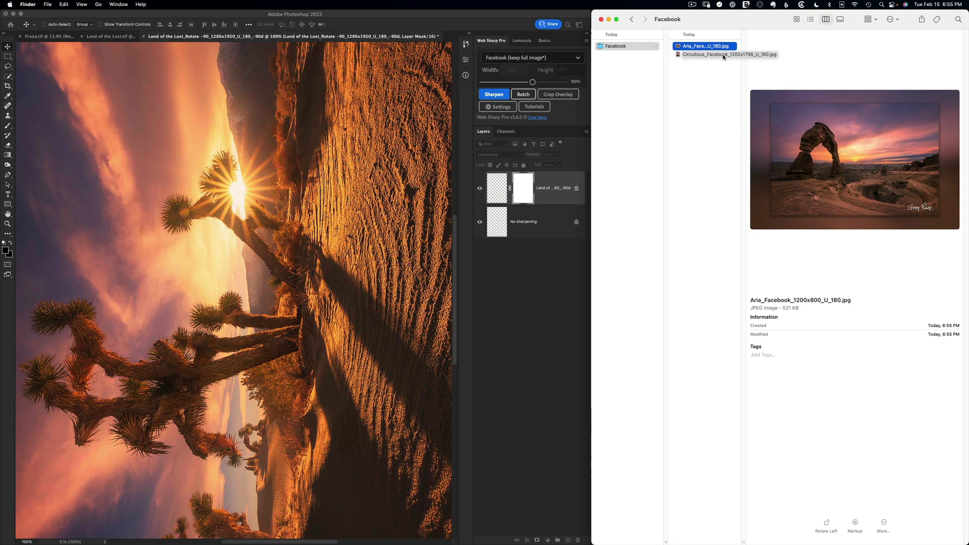
click(723, 55)
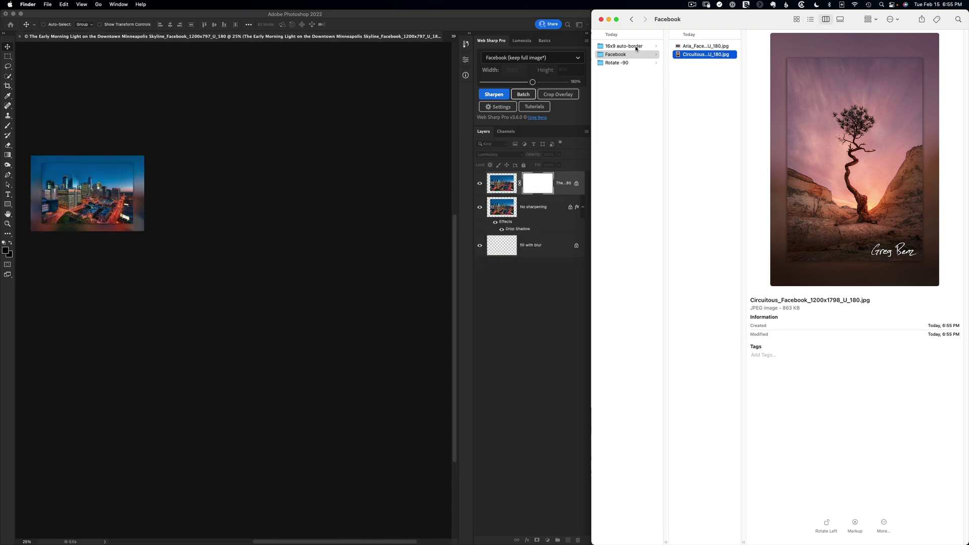
Preview the bordered Mountain Mystique JPEG and the rotated Land of the Lost 1280x1920 JPEG
click(635, 47)
click(689, 46)
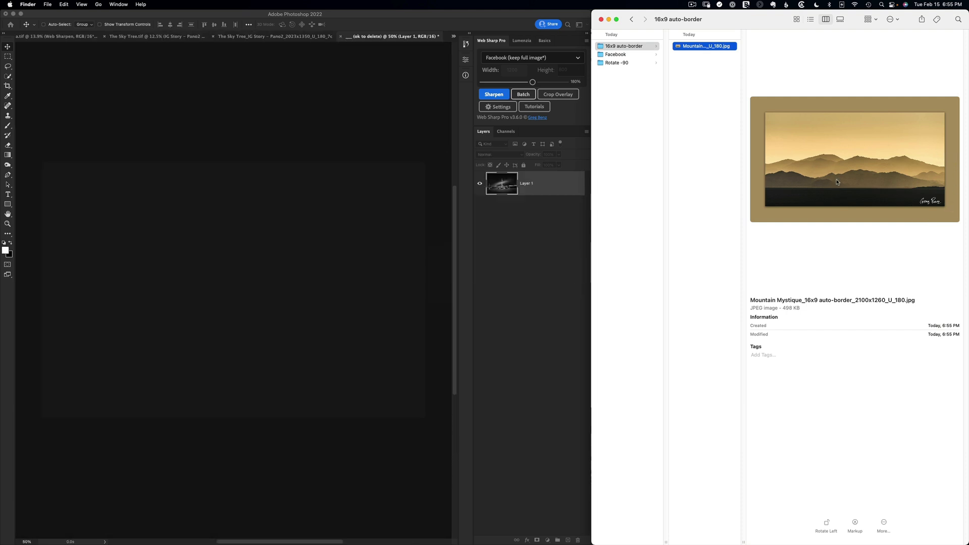
click(618, 71)
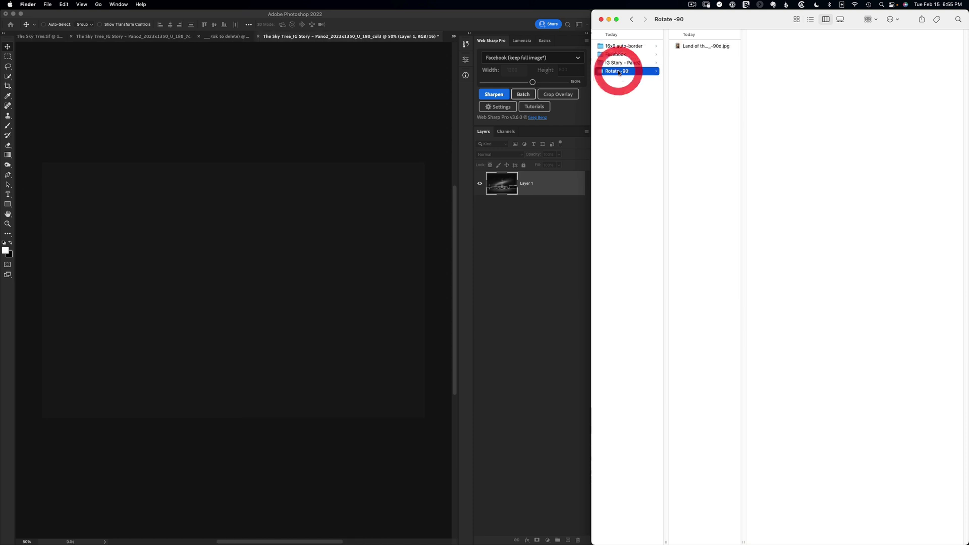
click(701, 46)
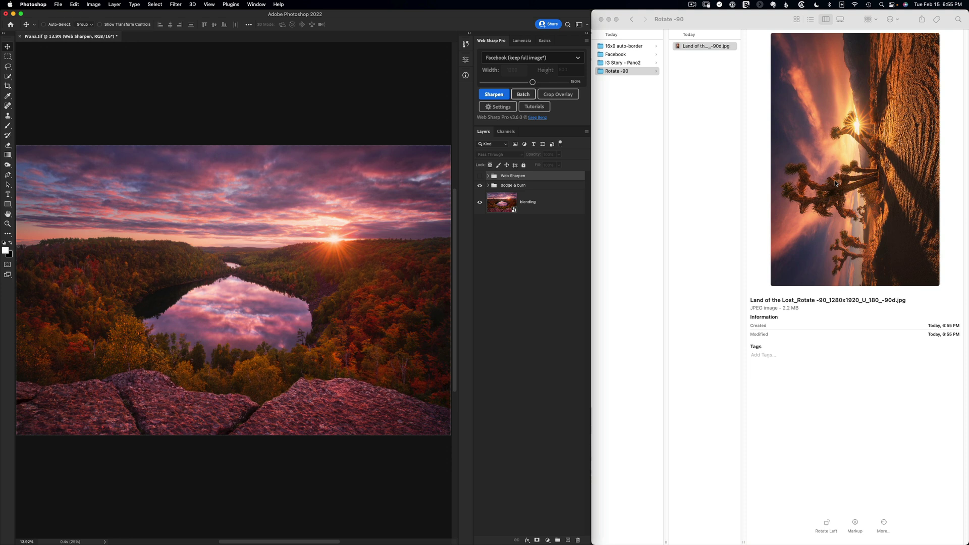
Step through the seven Sky Tree story slices, col1 to col7, in IG Story - Pano2
key(super+Tab)
click(620, 63)
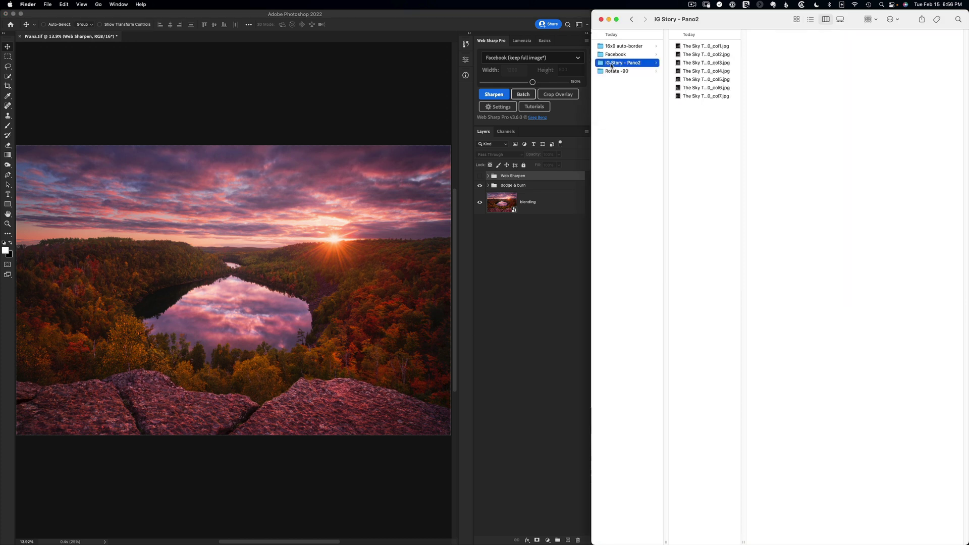
click(683, 46)
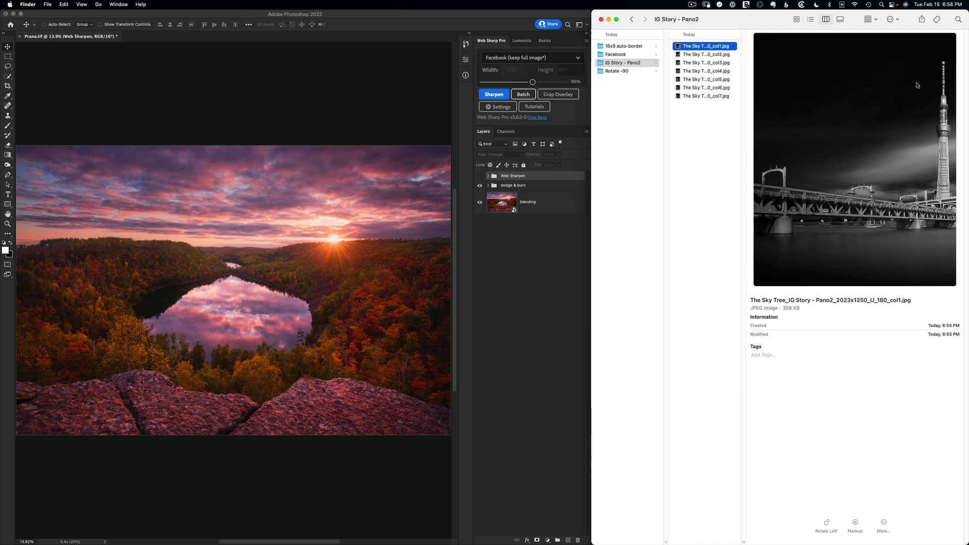
click(716, 54)
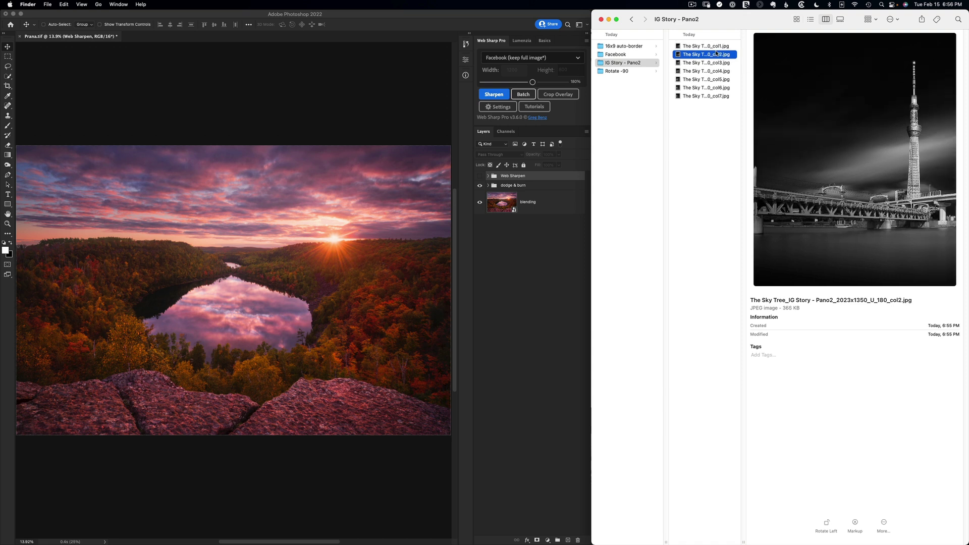
key(Down)
key(Down)
key(Down)
key(Down)
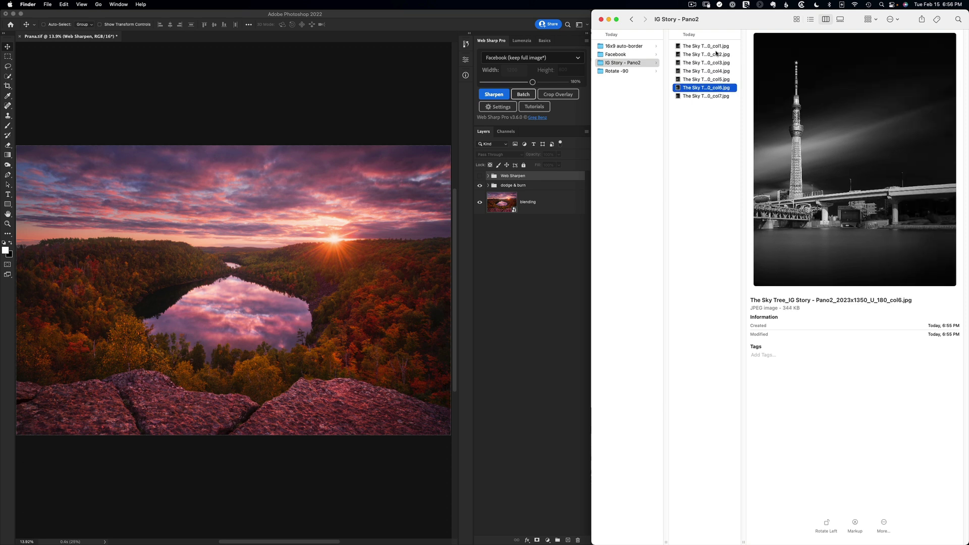
key(Down)
key(Up)
key(Up)
key(Up)
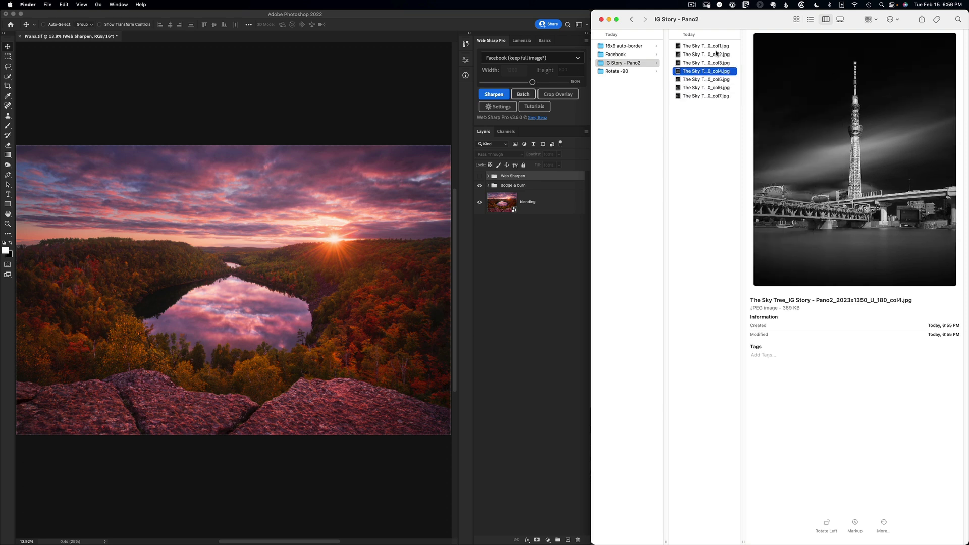
key(Up)
key(Up)
key(Up)
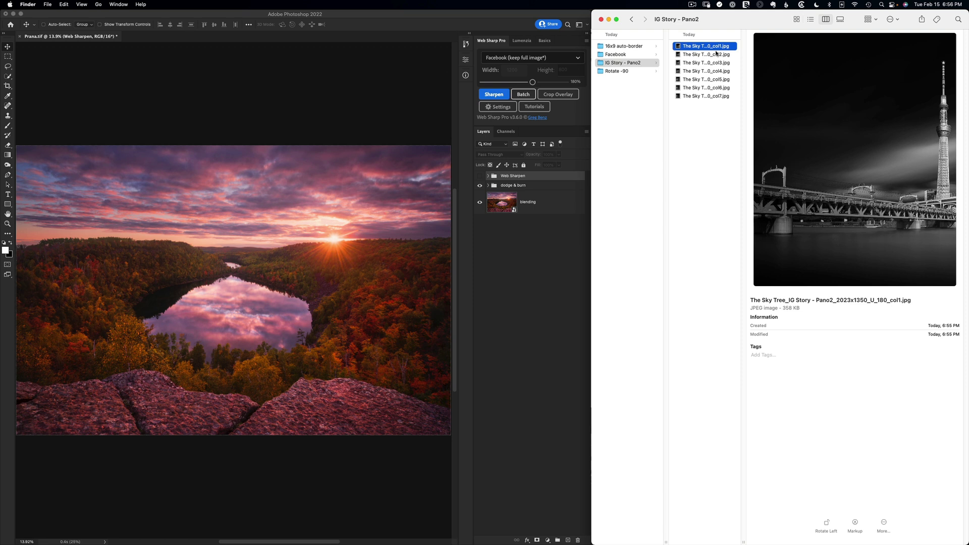